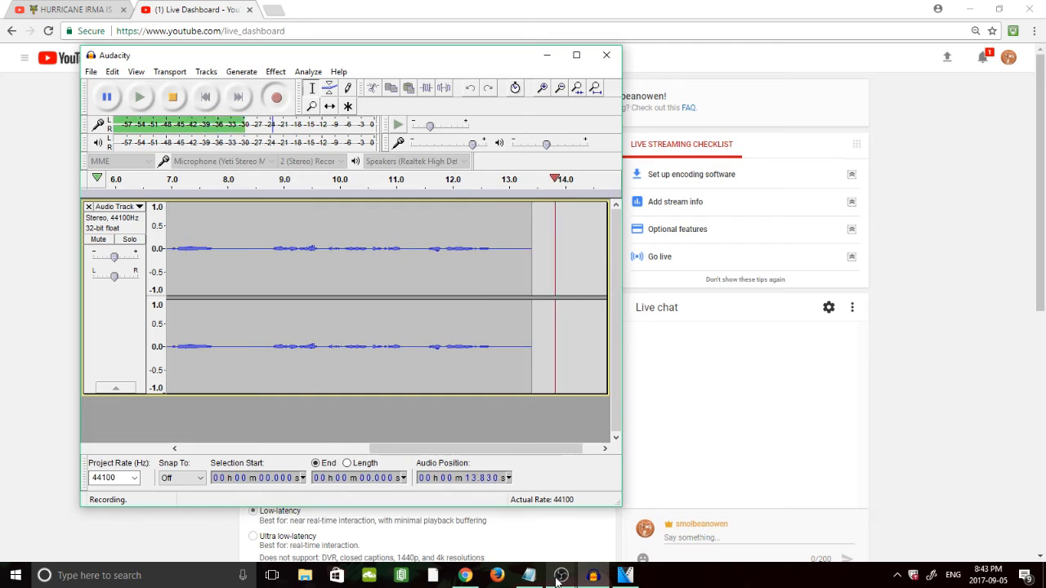
- Switch to the OBS window with the black preview and minimize the Audacity window covering it
{"action": "mouse_move", "coordinate": [560, 573]}
{"action": "left_click", "coordinate": [595, 480]}
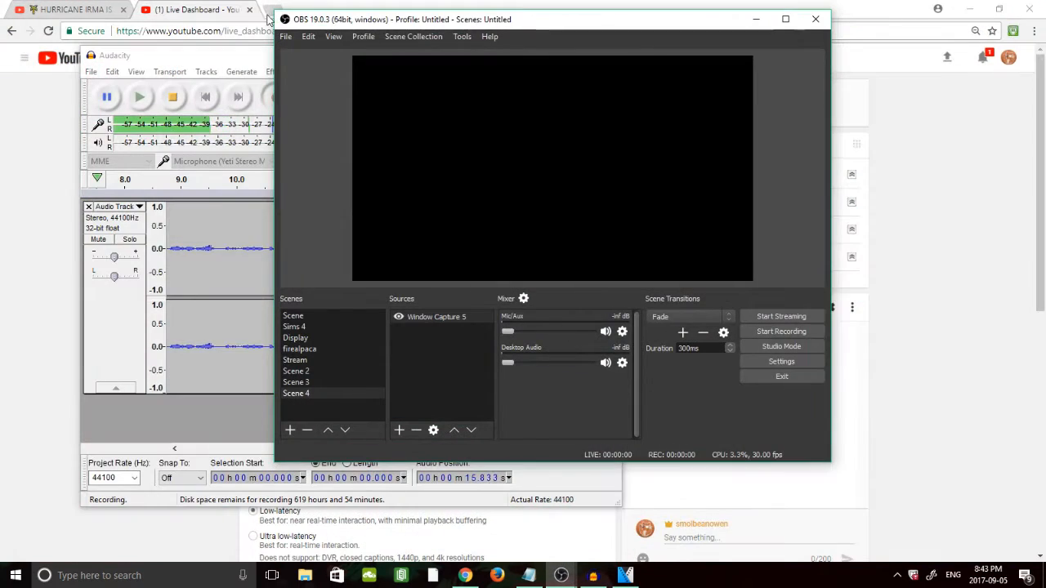
{"action": "left_click_drag", "start_coordinate": [178, 57], "coordinate": [152, 58]}
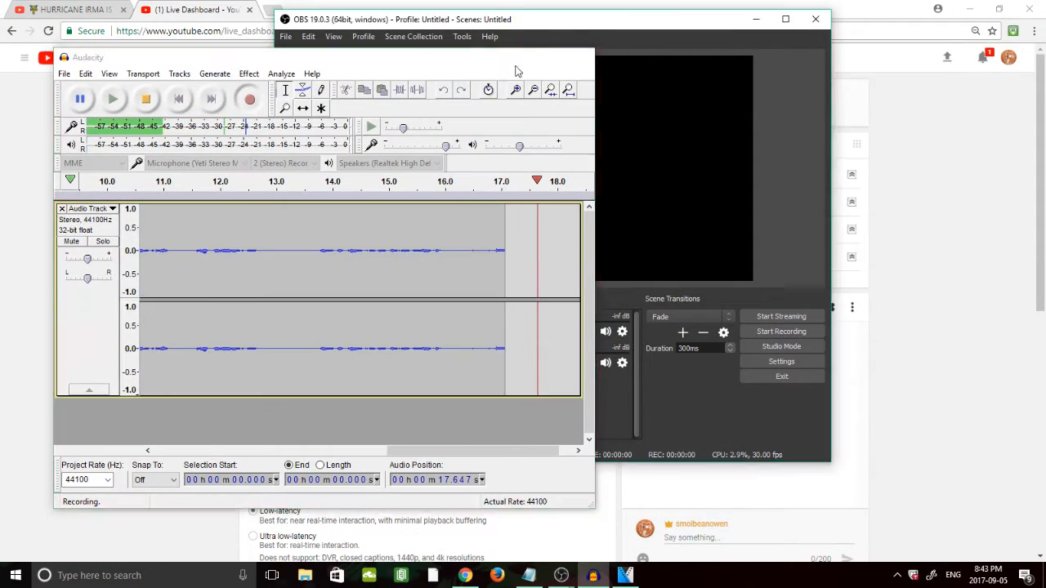
{"action": "left_click", "coordinate": [520, 57]}
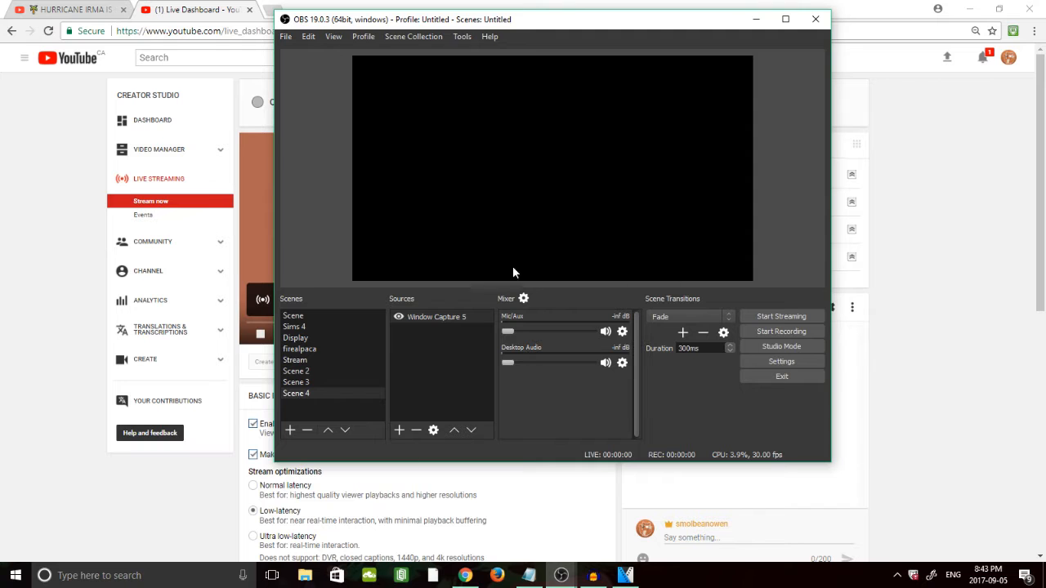
- Open the OBS stream settings and choose Streaming Services as the stream type
{"action": "left_click", "coordinate": [286, 37]}
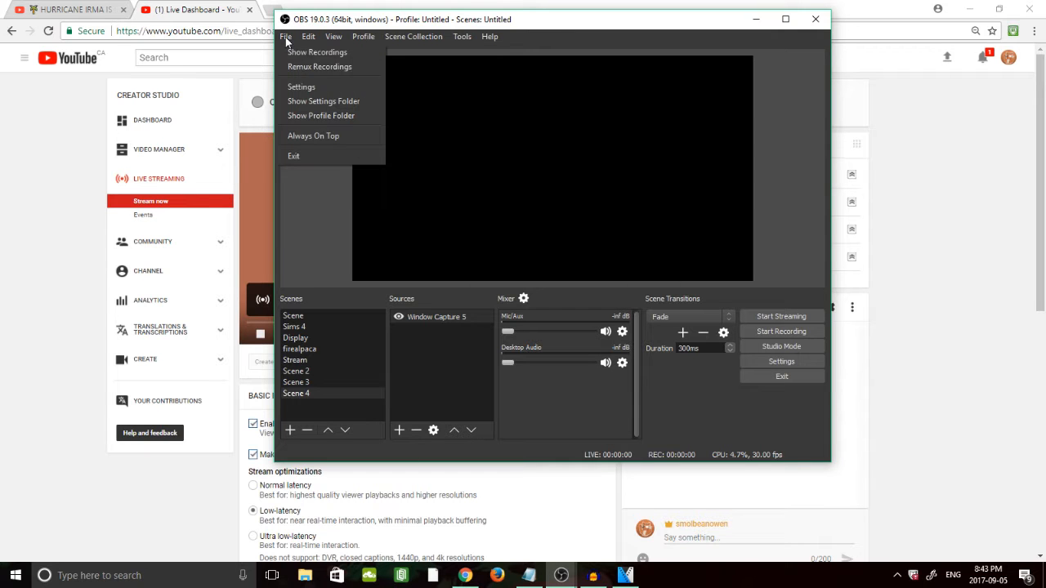
{"action": "left_click", "coordinate": [318, 89]}
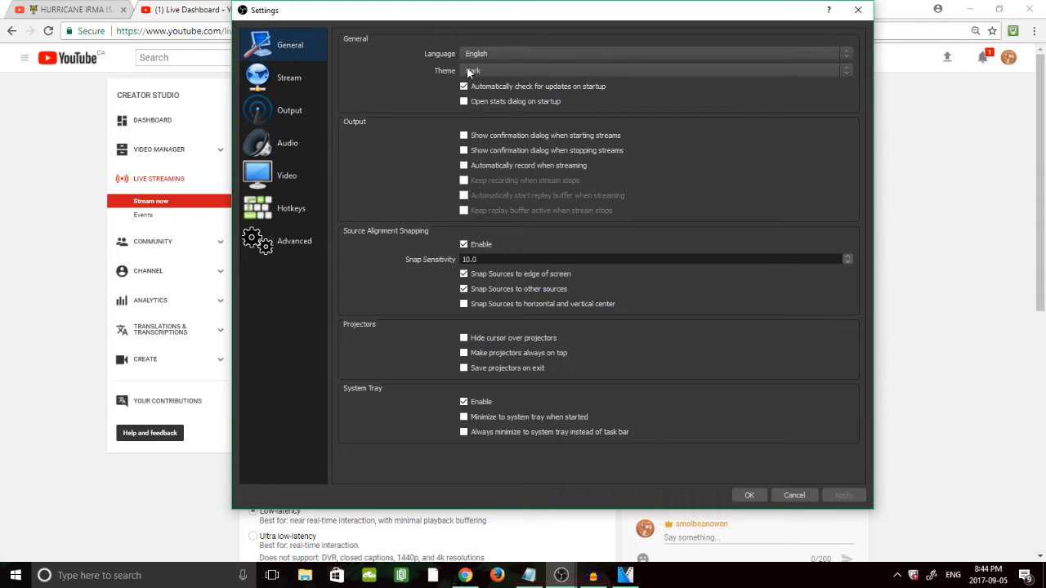
{"action": "left_click", "coordinate": [287, 82]}
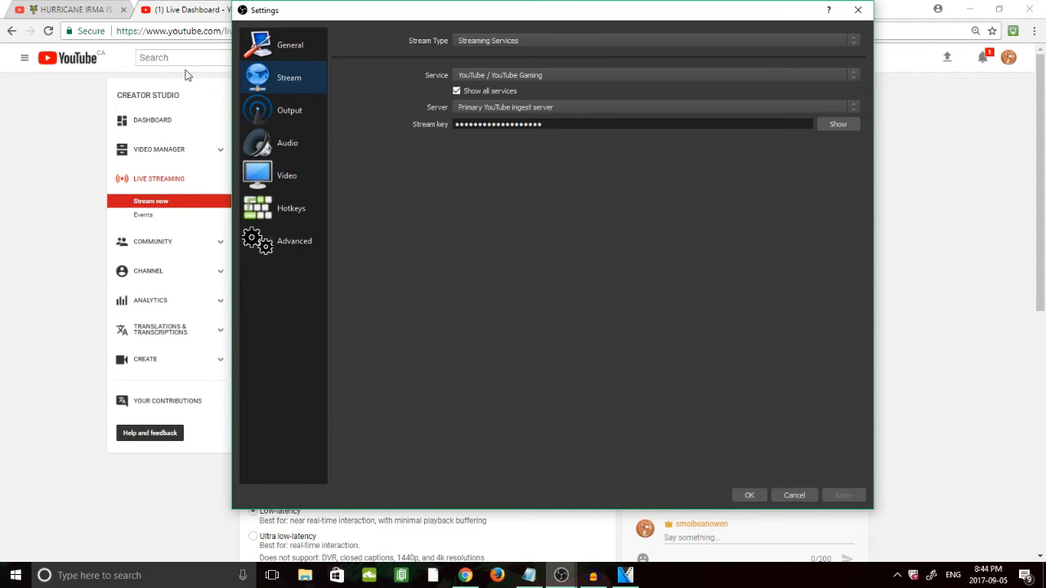
{"action": "left_click", "coordinate": [472, 41]}
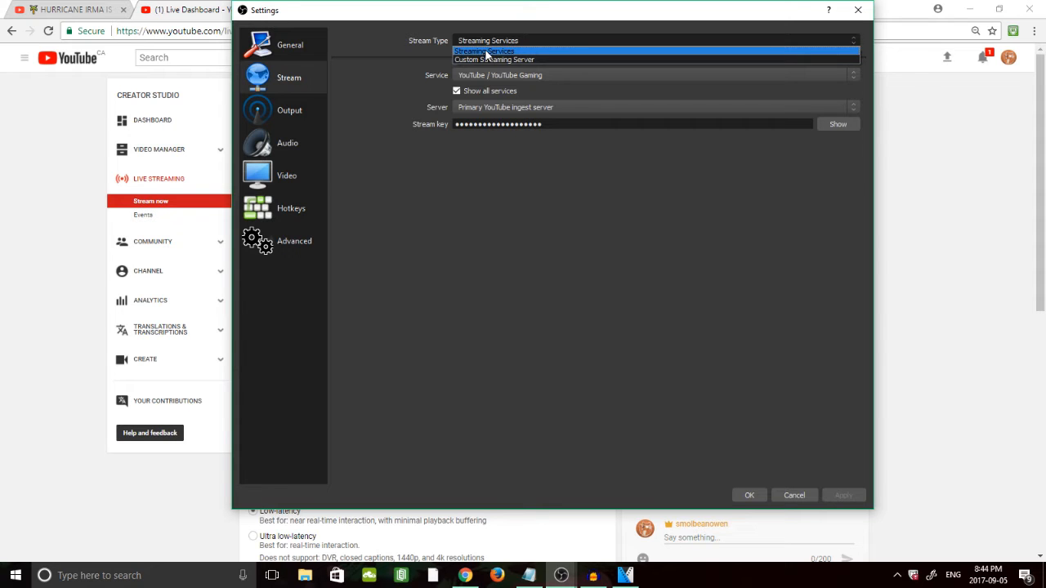
{"action": "left_click", "coordinate": [486, 52]}
- Set the streaming service to YouTube / YouTube Gaming with the Primary YouTube ingest server
{"action": "left_click", "coordinate": [483, 77]}
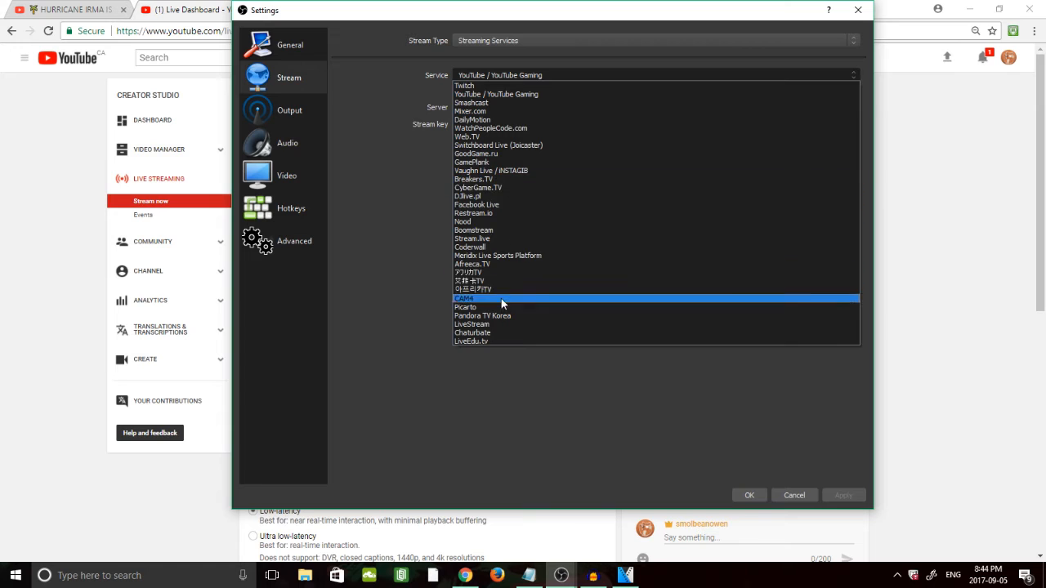
{"action": "left_click", "coordinate": [517, 95]}
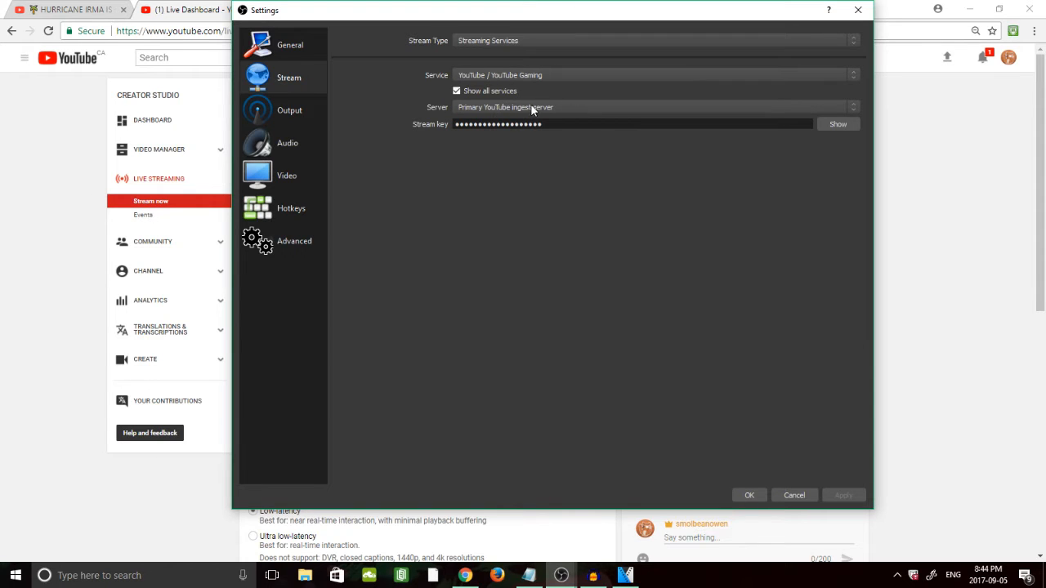
{"action": "left_click", "coordinate": [531, 107]}
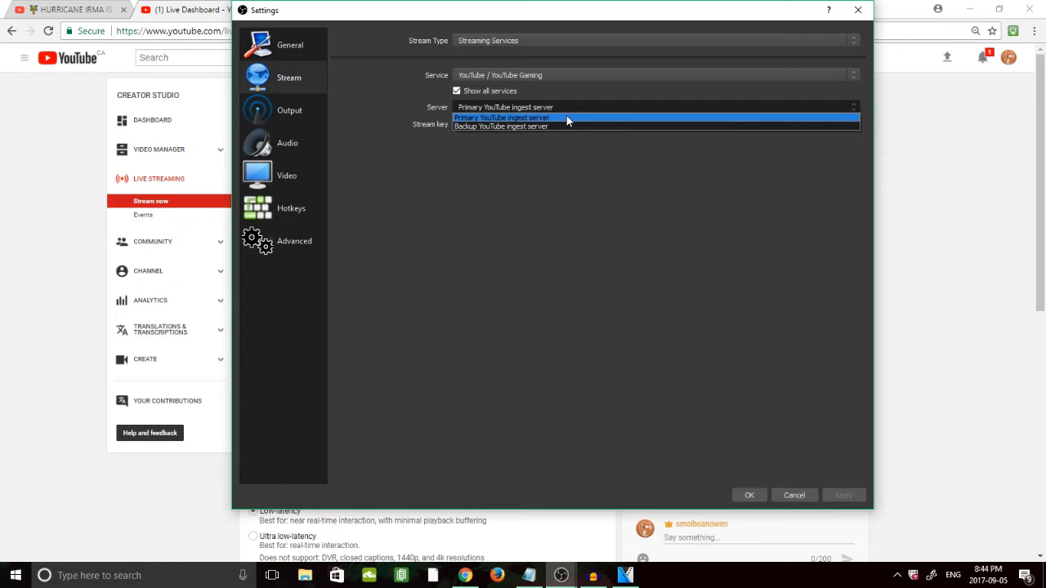
{"action": "left_click", "coordinate": [563, 117]}
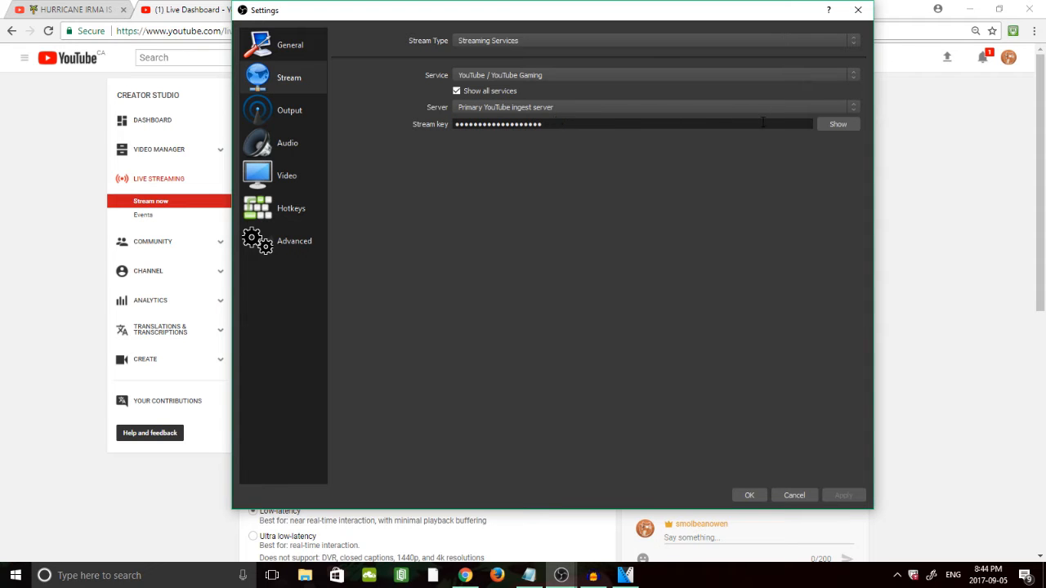
- Locate the stream name/key under Encoder Setup on the YouTube live dashboard, then return to the OBS settings
{"action": "left_click", "coordinate": [38, 177]}
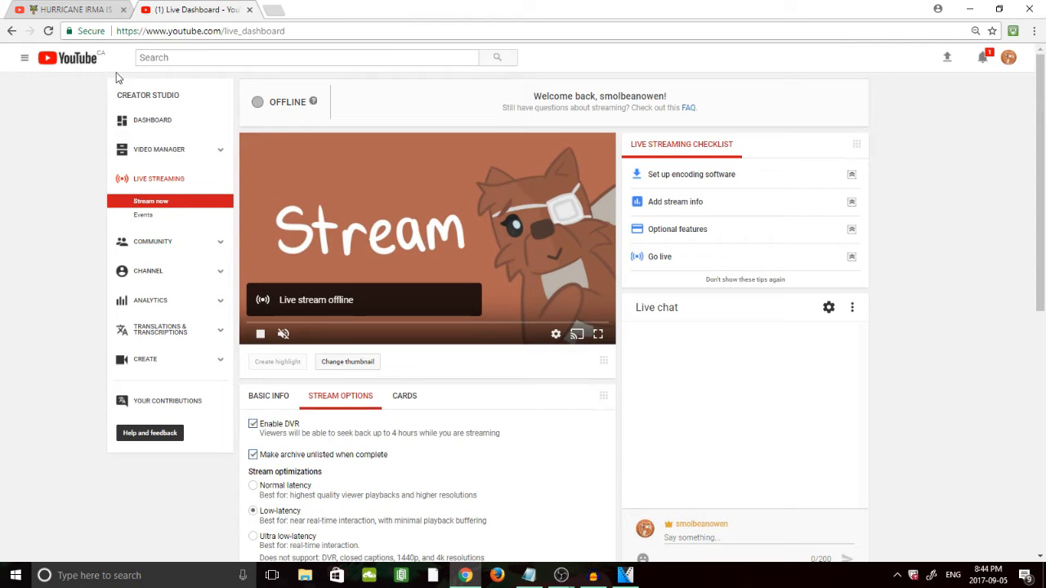
{"action": "scroll", "coordinate": [293, 322], "scroll_direction": "down", "scroll_amount": 3}
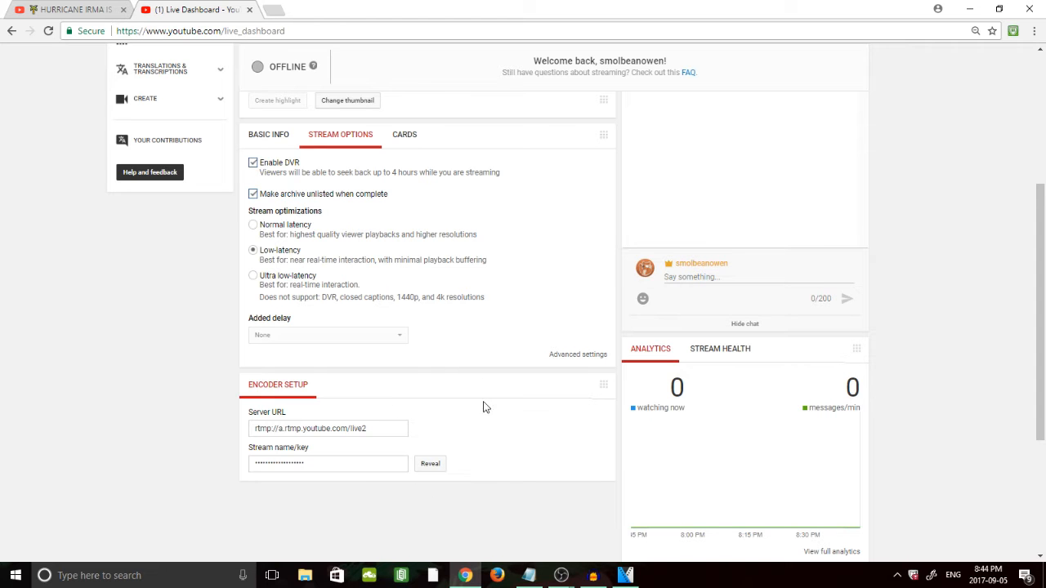
{"action": "scroll", "coordinate": [331, 465], "scroll_direction": "up", "scroll_amount": 2}
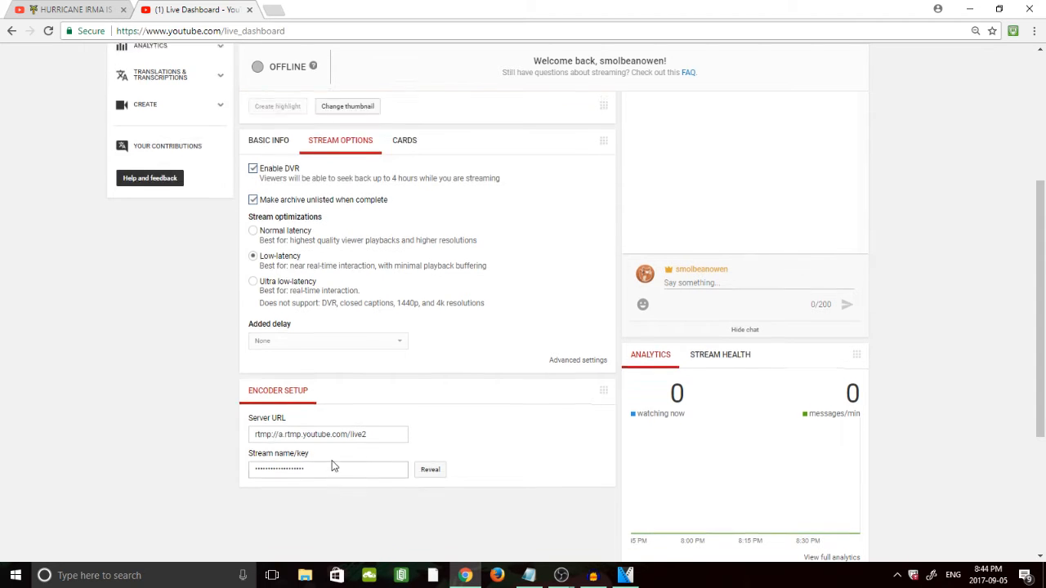
{"action": "scroll", "coordinate": [579, 427], "scroll_direction": "up", "scroll_amount": 1}
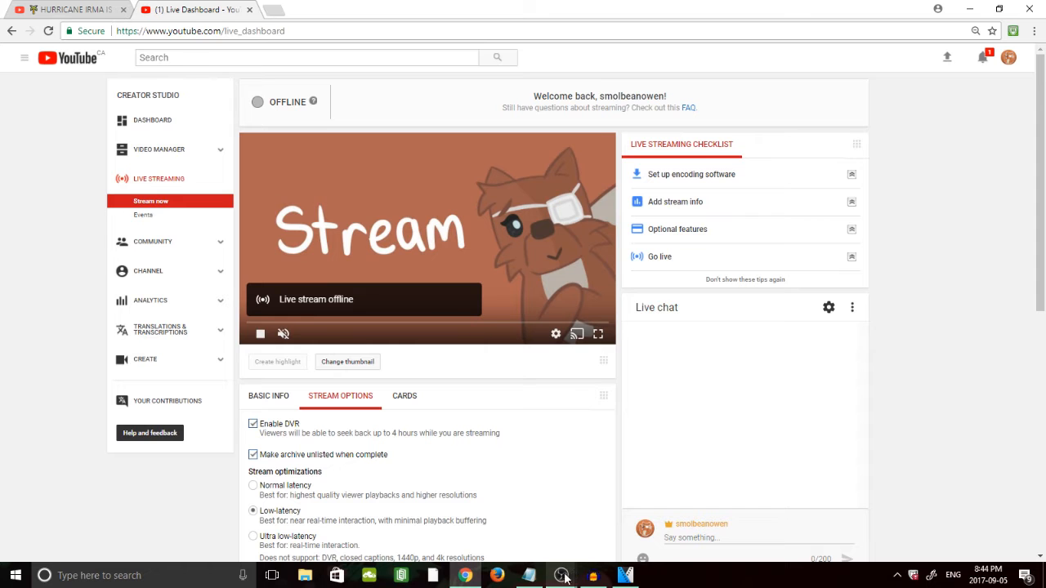
{"action": "mouse_move", "coordinate": [560, 578]}
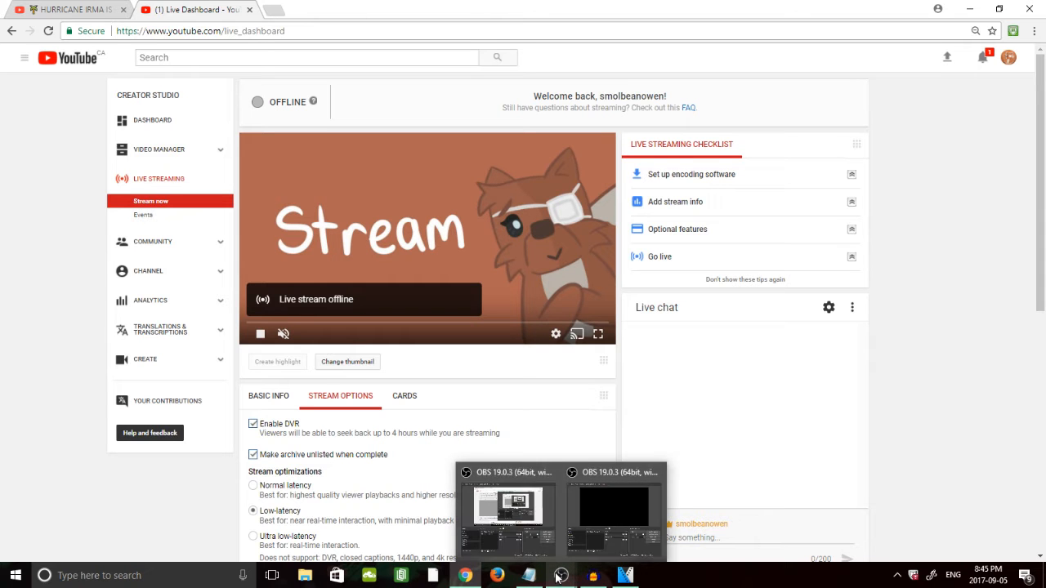
{"action": "left_click", "coordinate": [579, 533]}
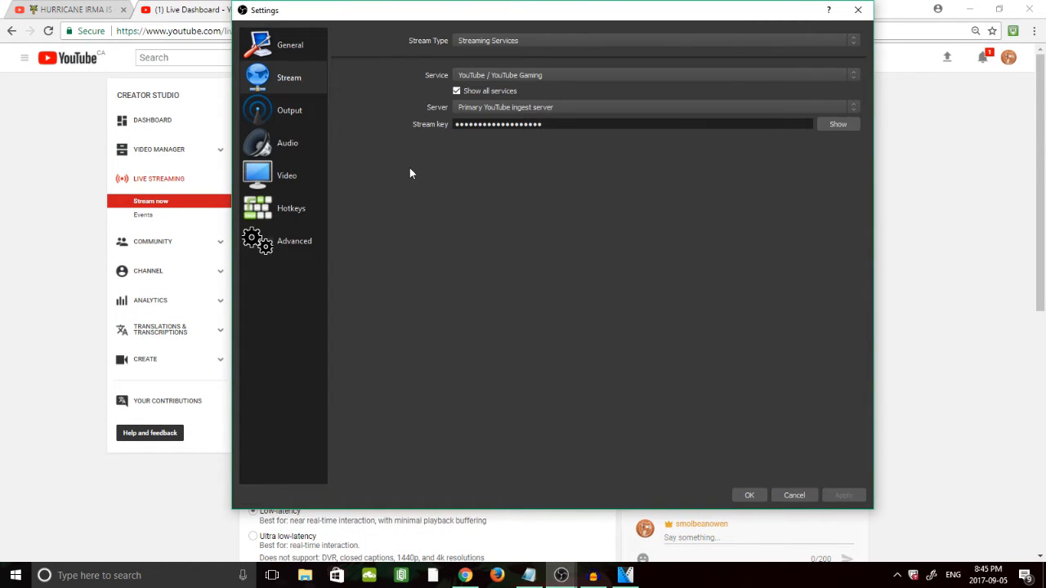
- Review the rate control choices and the bitrate in the streaming output settings
{"action": "left_click", "coordinate": [266, 110]}
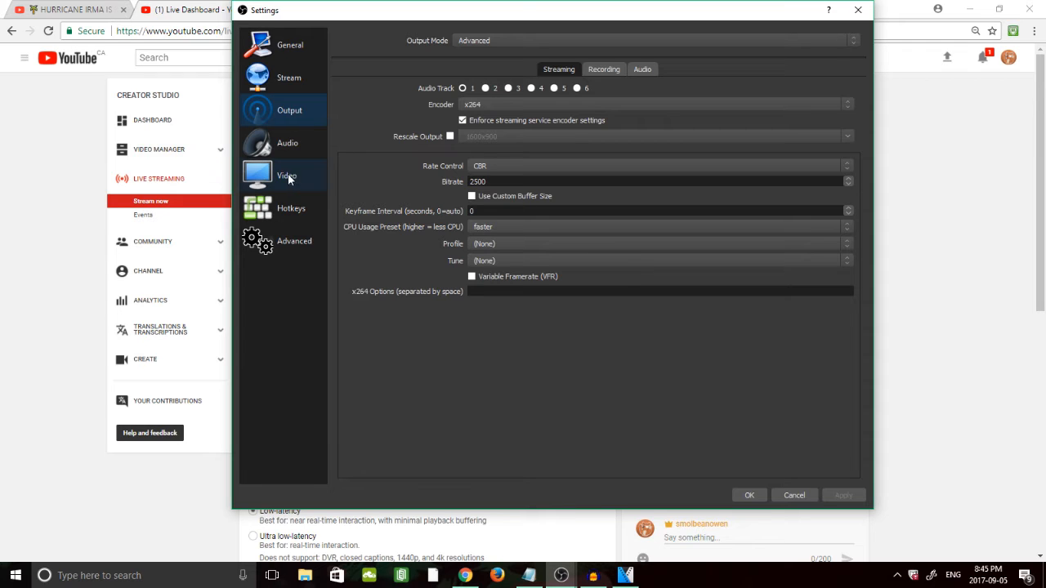
{"action": "left_click", "coordinate": [490, 167]}
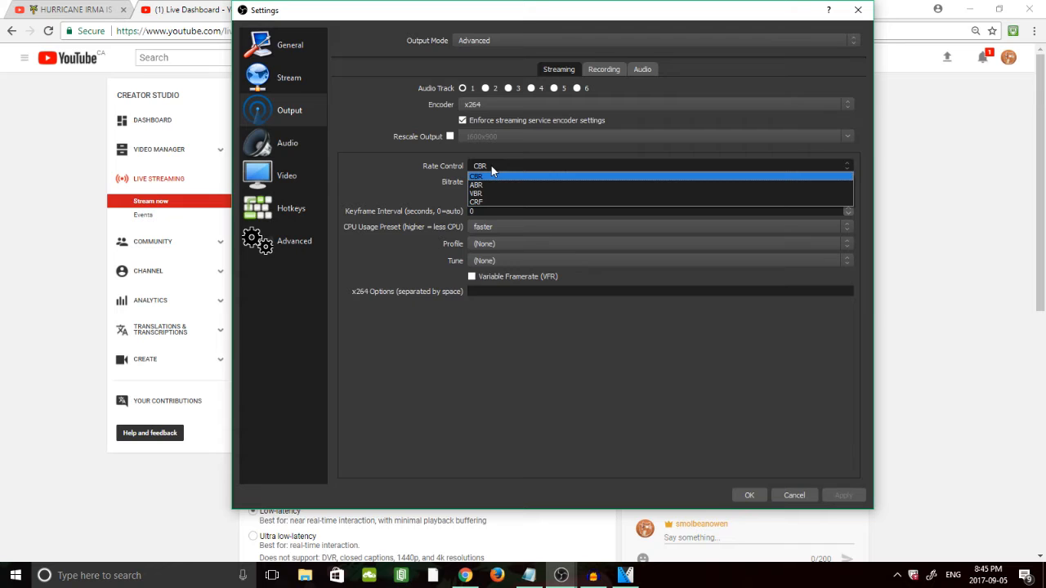
{"action": "left_click", "coordinate": [491, 168]}
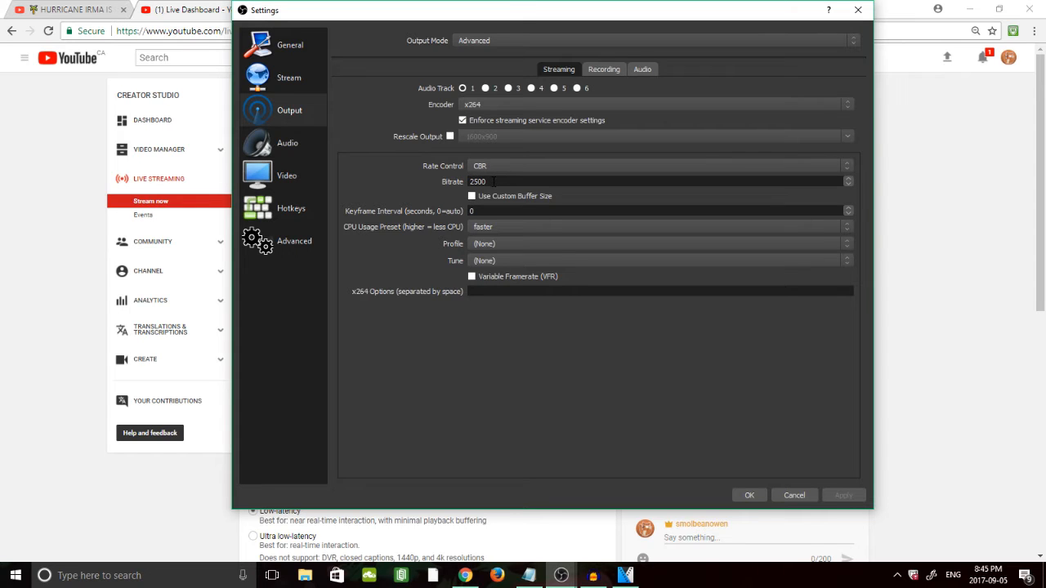
{"action": "left_click_drag", "start_coordinate": [490, 181], "coordinate": [454, 184]}
{"action": "left_click", "coordinate": [491, 176]}
- Choose faster as the CPU usage preset for the streaming output
{"action": "left_click", "coordinate": [507, 232]}
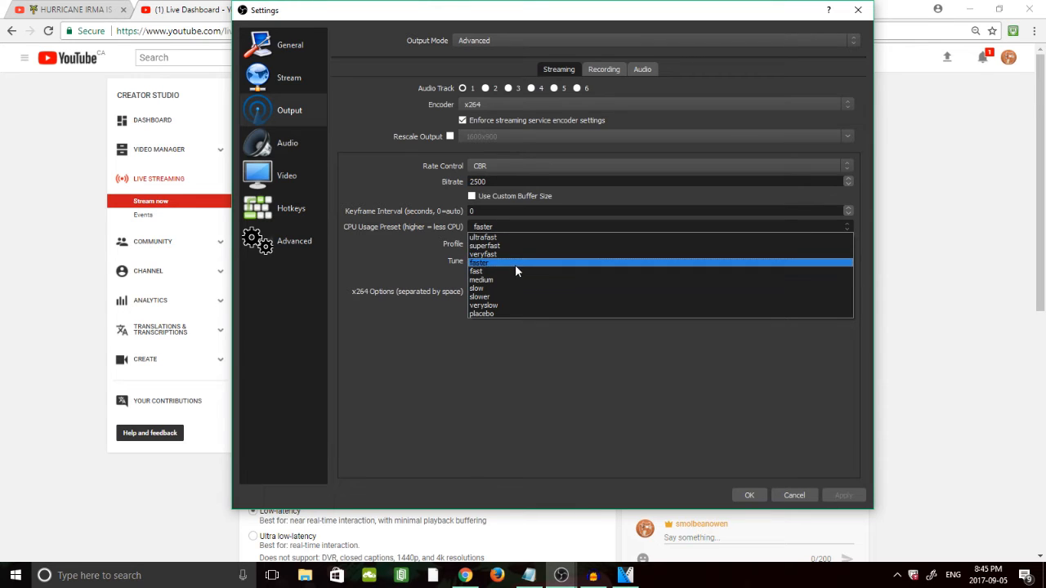
{"action": "left_click", "coordinate": [518, 262]}
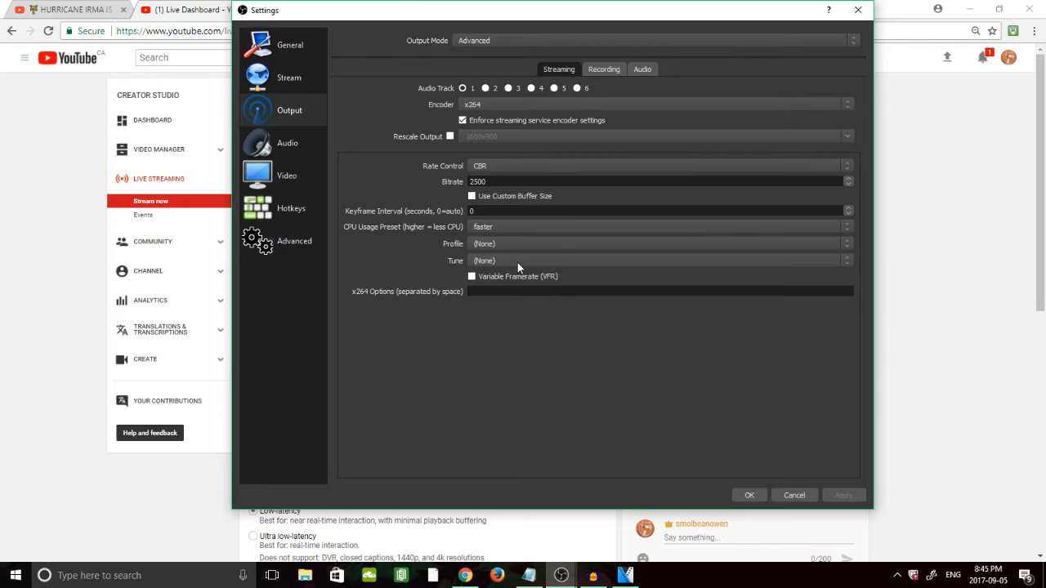
{"action": "left_click", "coordinate": [510, 226]}
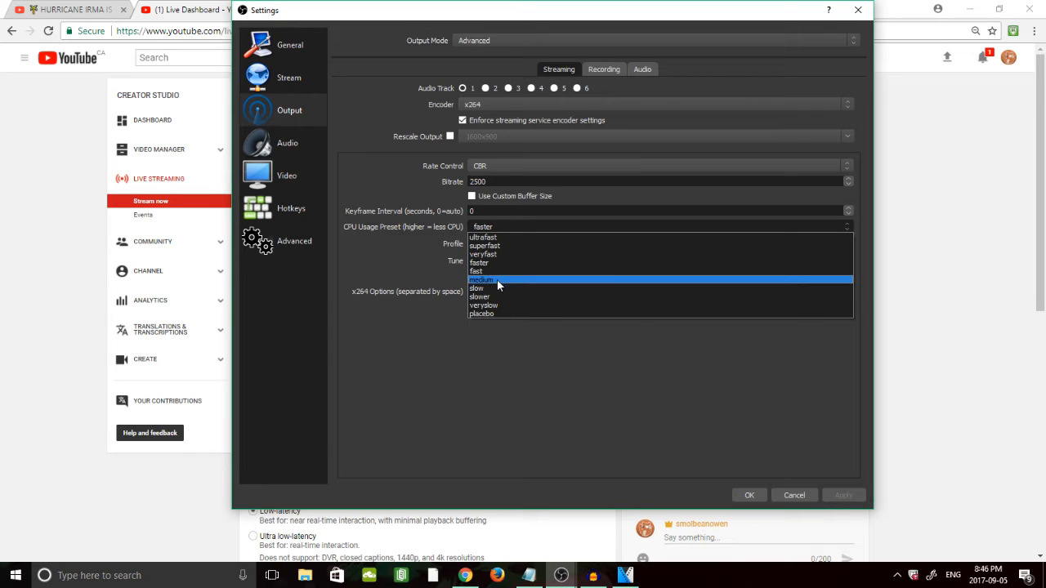
{"action": "left_click", "coordinate": [498, 262]}
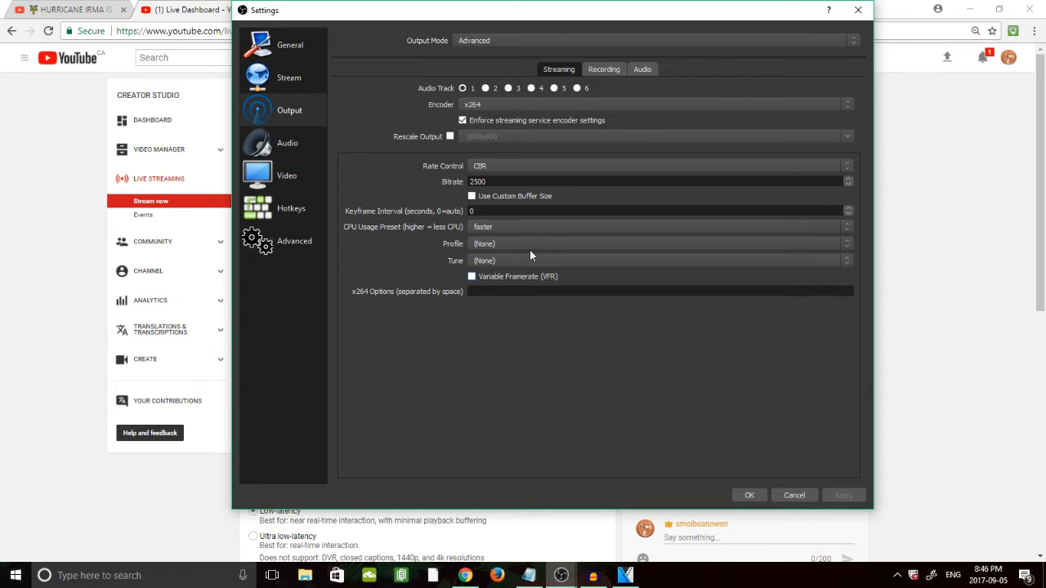
- Review the output settings for recording and audio tracks, along with the available output modes
{"action": "left_click", "coordinate": [595, 69]}
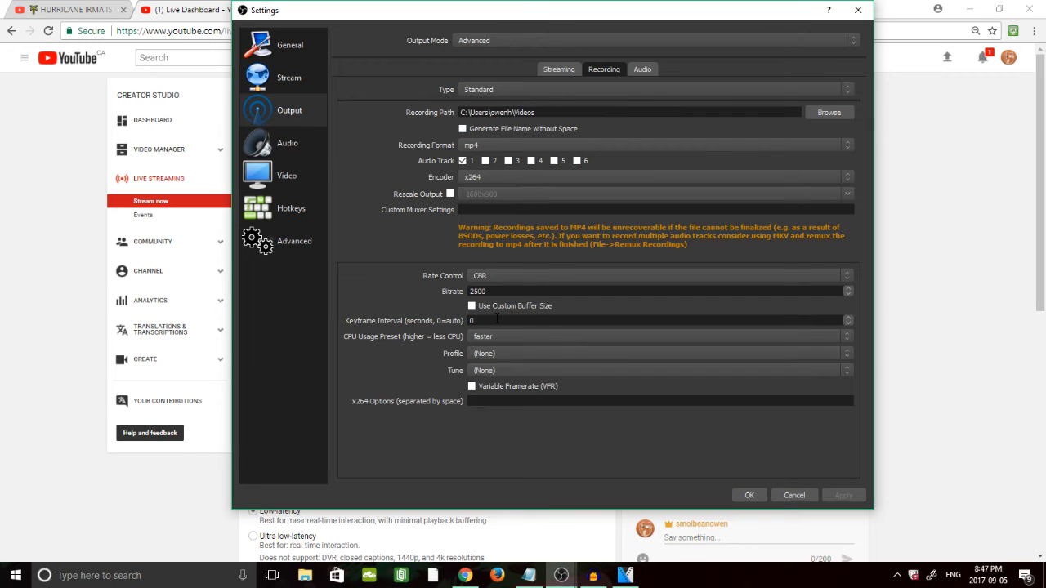
{"action": "left_click", "coordinate": [643, 69]}
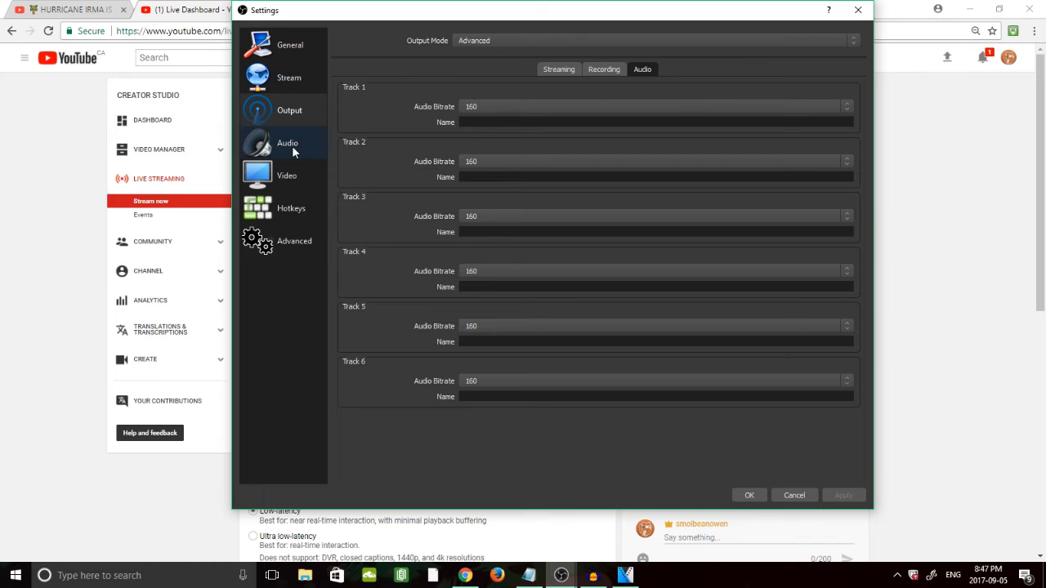
{"action": "left_click", "coordinate": [468, 41]}
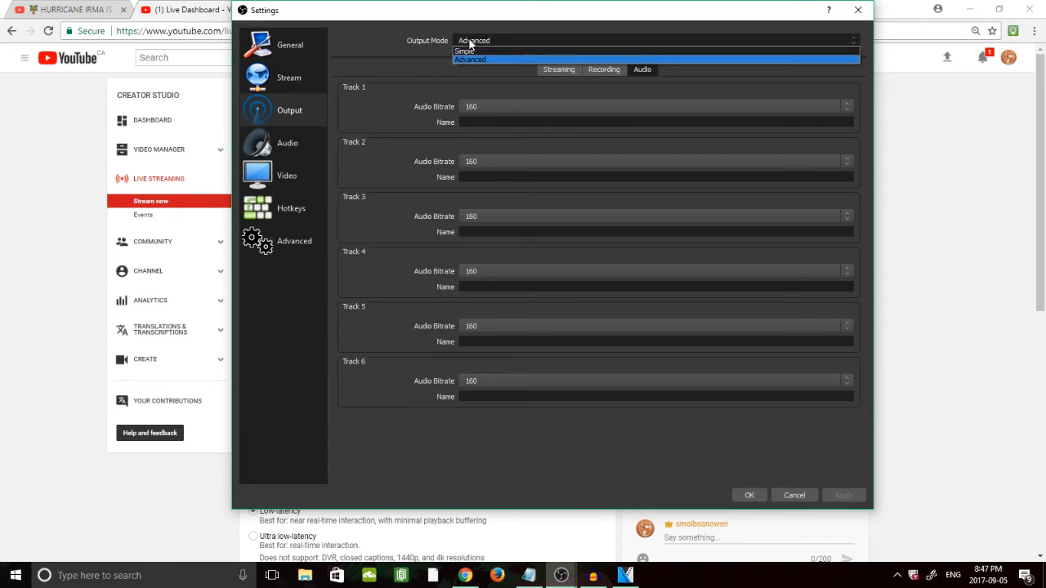
{"action": "left_click", "coordinate": [469, 44]}
- Examine the audio settings and the devices available for the Mic/Auxiliary Audio Device
{"action": "left_click", "coordinate": [288, 143]}
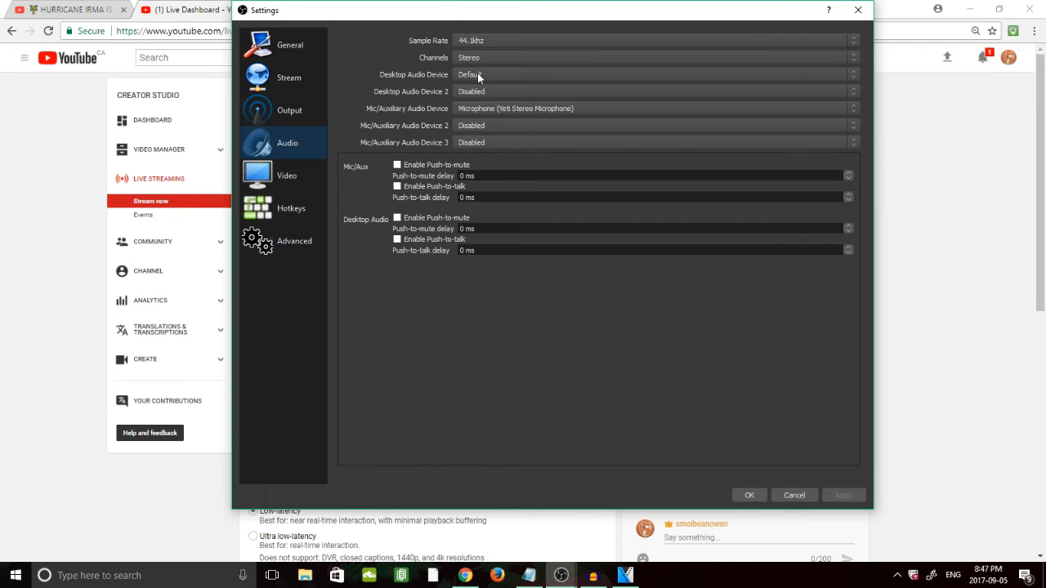
{"action": "left_click", "coordinate": [490, 111]}
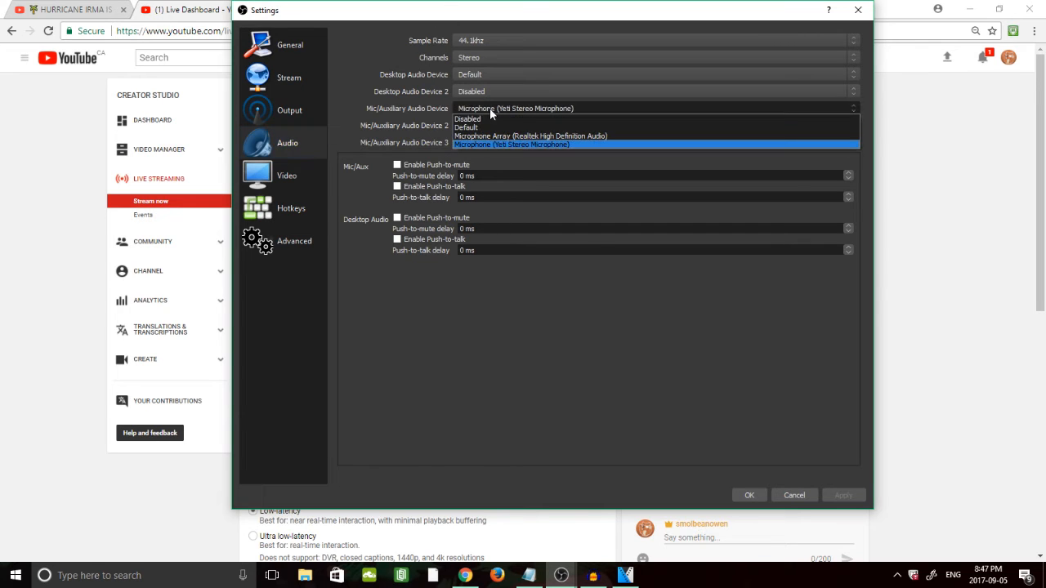
{"action": "left_click", "coordinate": [490, 112]}
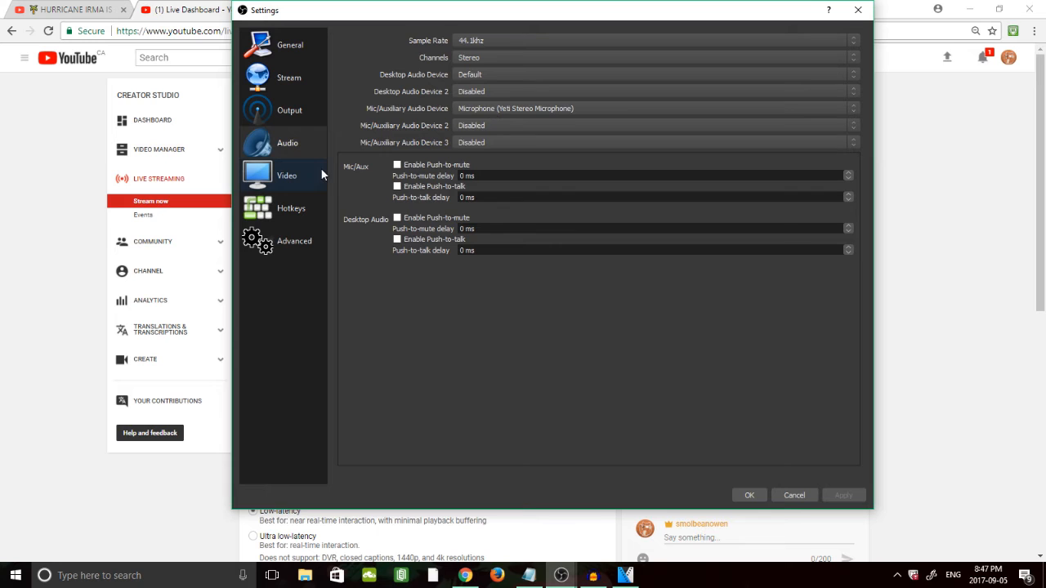
- Set the video downscale filter to Bicubic (Sharpened scaling, 16 samples)
{"action": "left_click", "coordinate": [301, 187]}
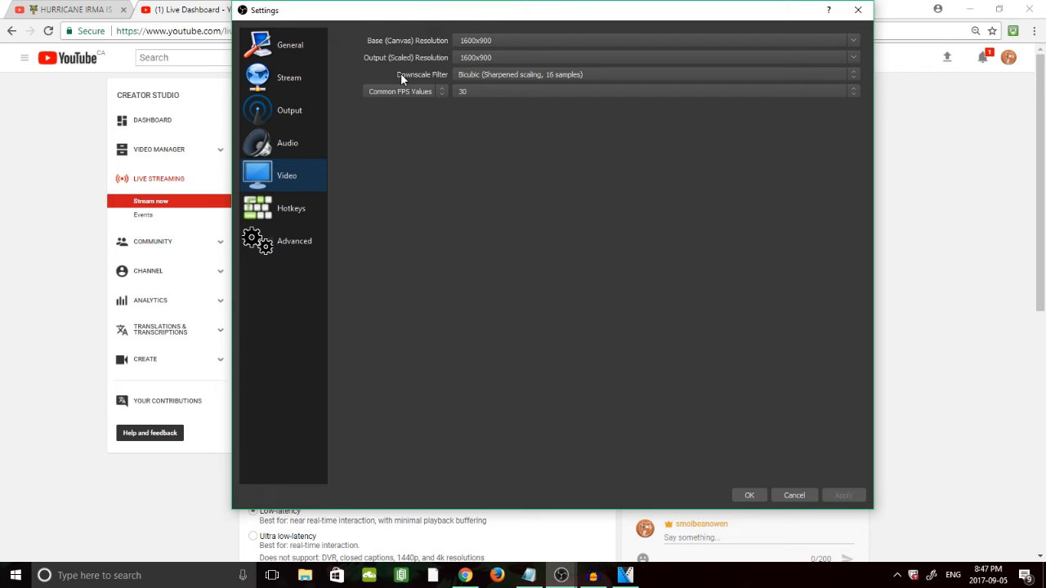
{"action": "left_click", "coordinate": [478, 75]}
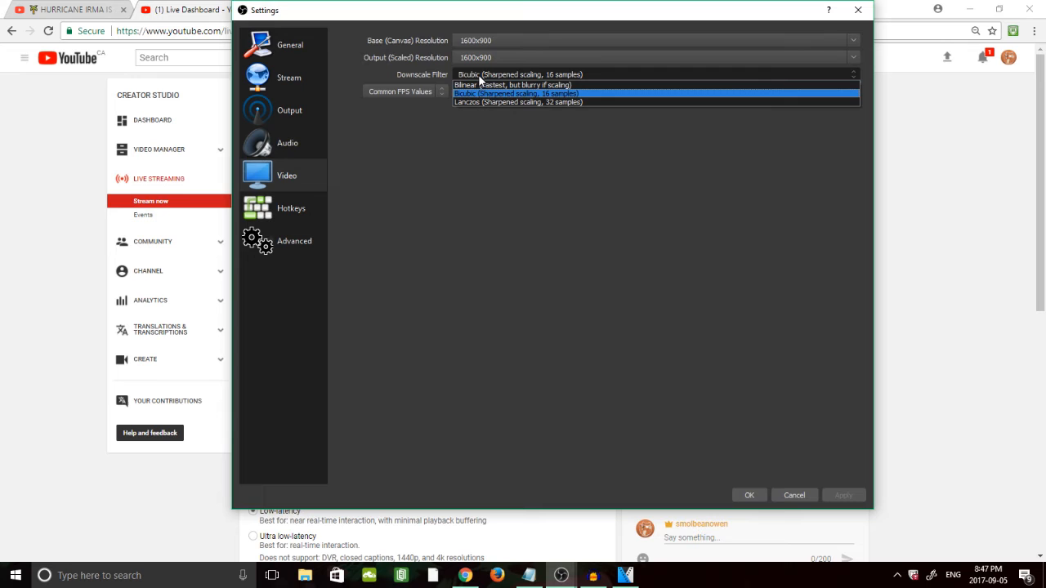
{"action": "left_click", "coordinate": [566, 94]}
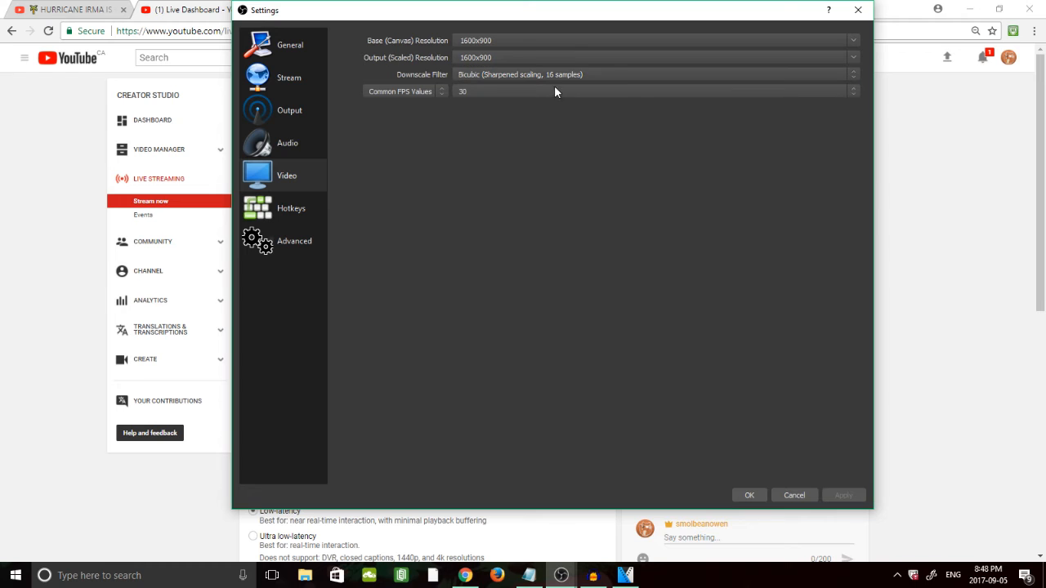
- Set the video frame rate to 30 using Common FPS Values as the frame rate type
{"action": "left_click", "coordinate": [435, 92]}
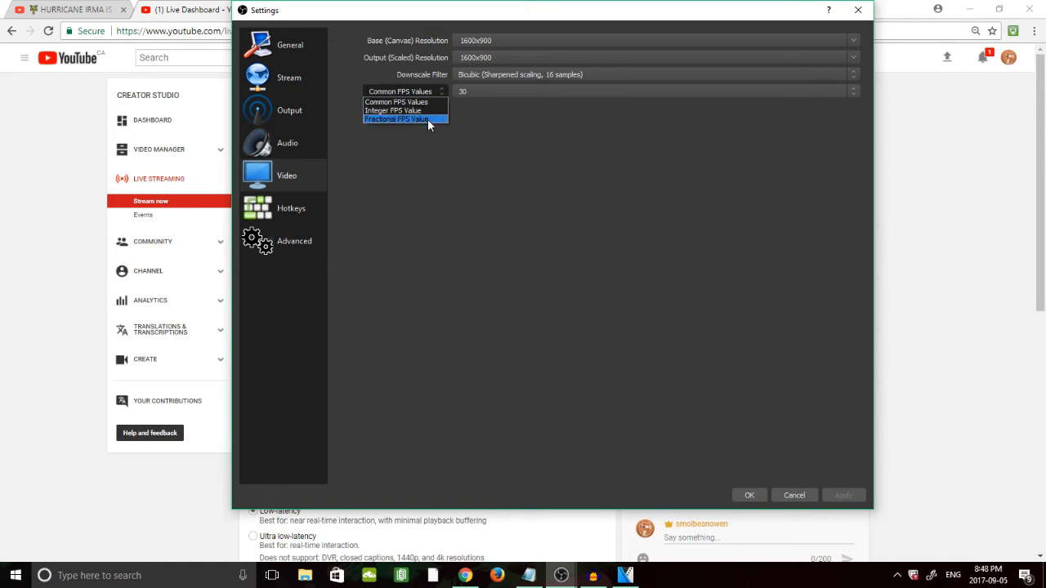
{"action": "left_click", "coordinate": [433, 102]}
{"action": "left_click", "coordinate": [472, 91]}
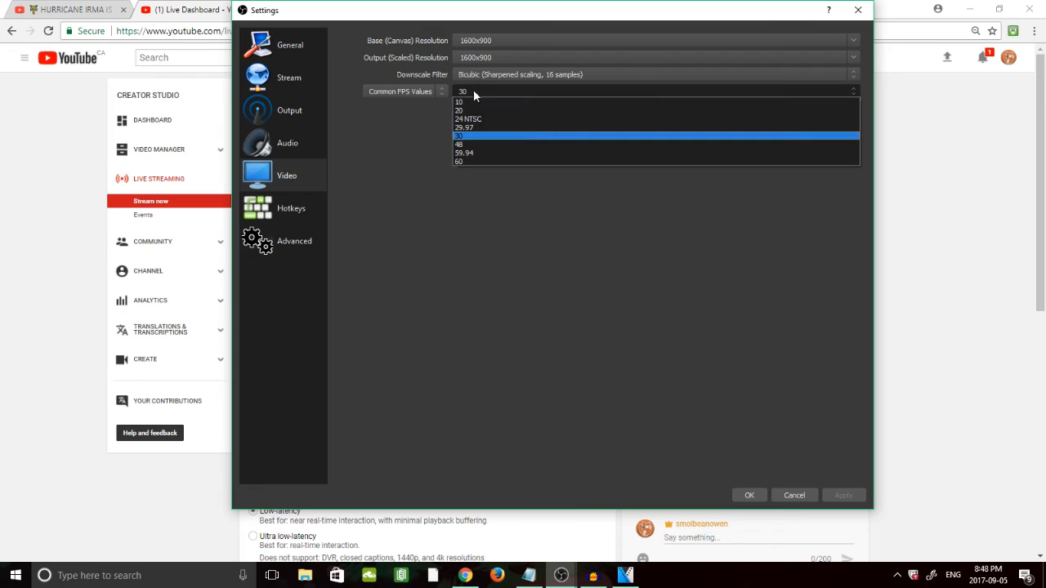
{"action": "left_click", "coordinate": [466, 135]}
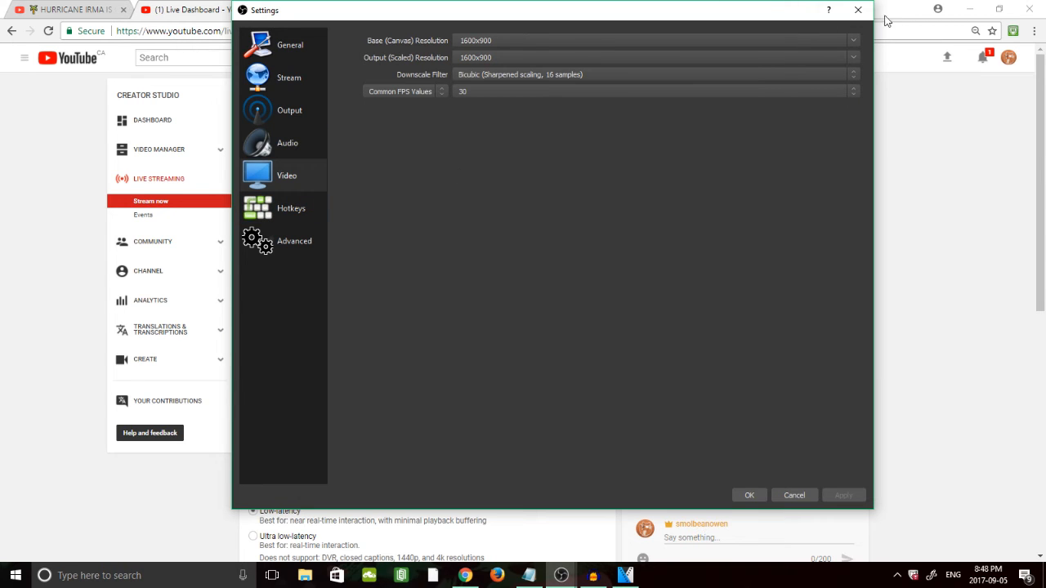
- Review the hotkey assignments and advanced options, and accept the settings to return to the main window
{"action": "left_click", "coordinate": [294, 211]}
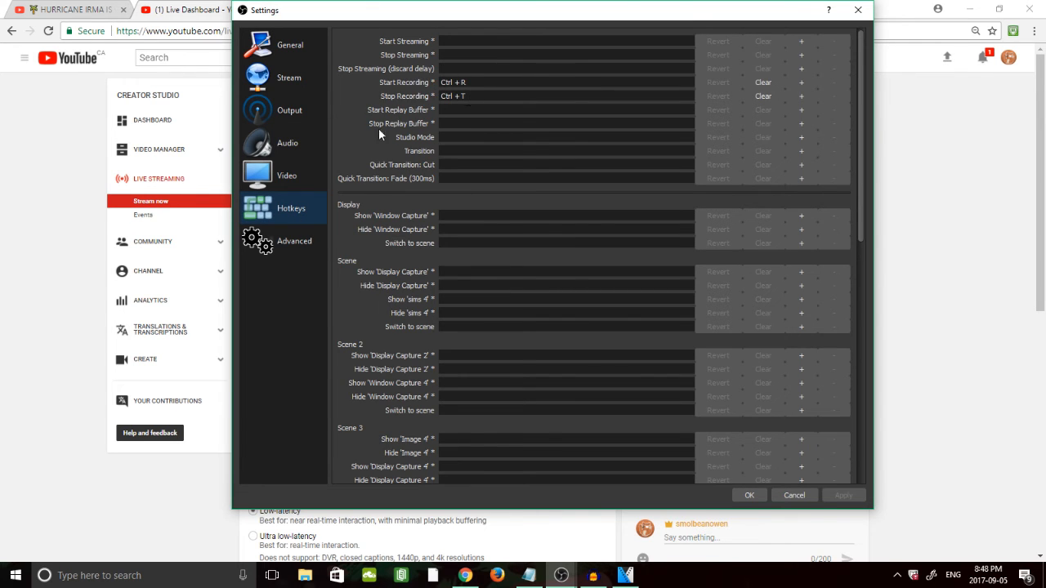
{"action": "left_click", "coordinate": [286, 242]}
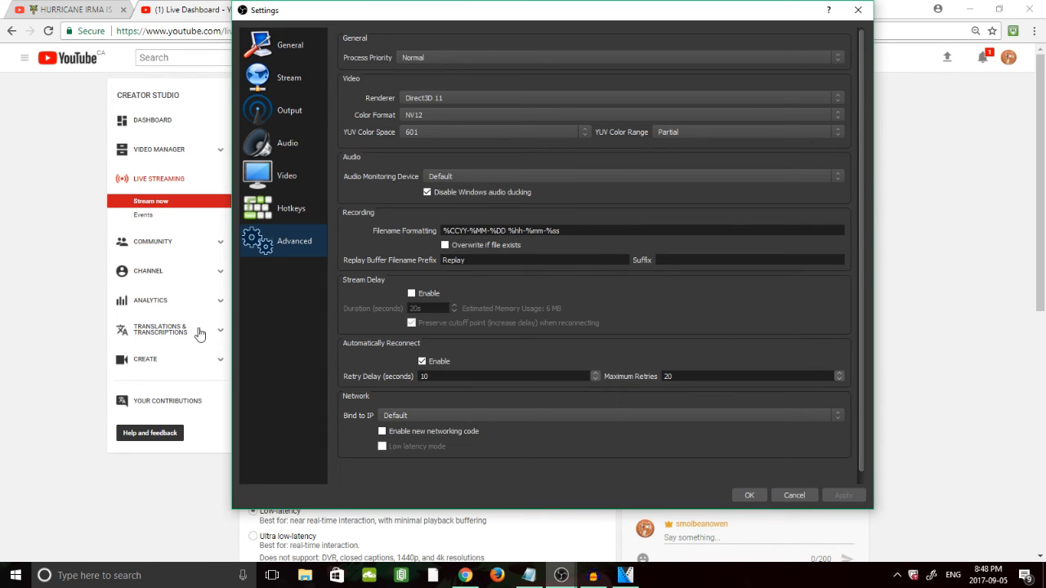
{"action": "left_click", "coordinate": [734, 495]}
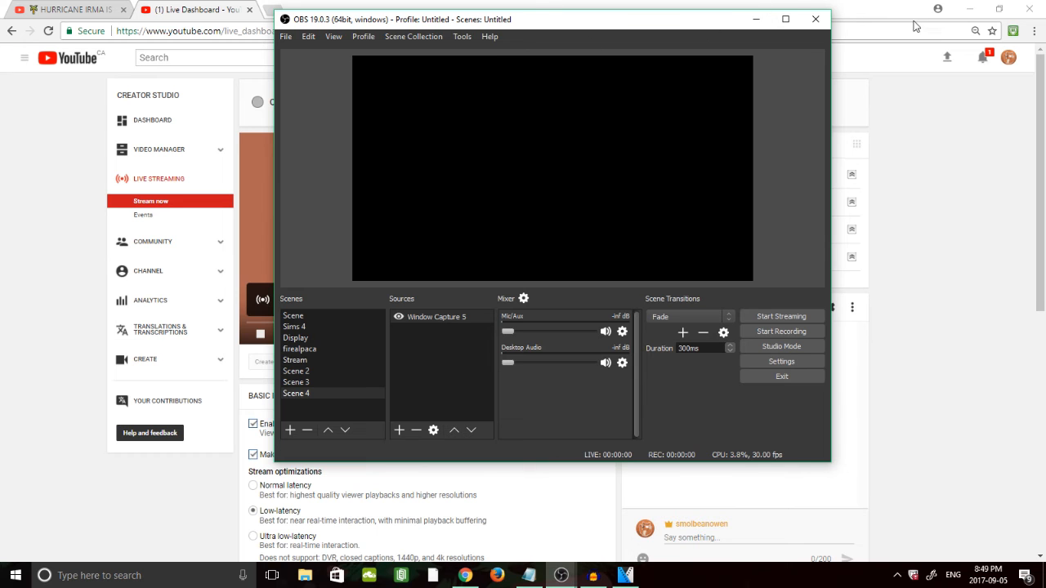
{"action": "left_click", "coordinate": [969, 9]}
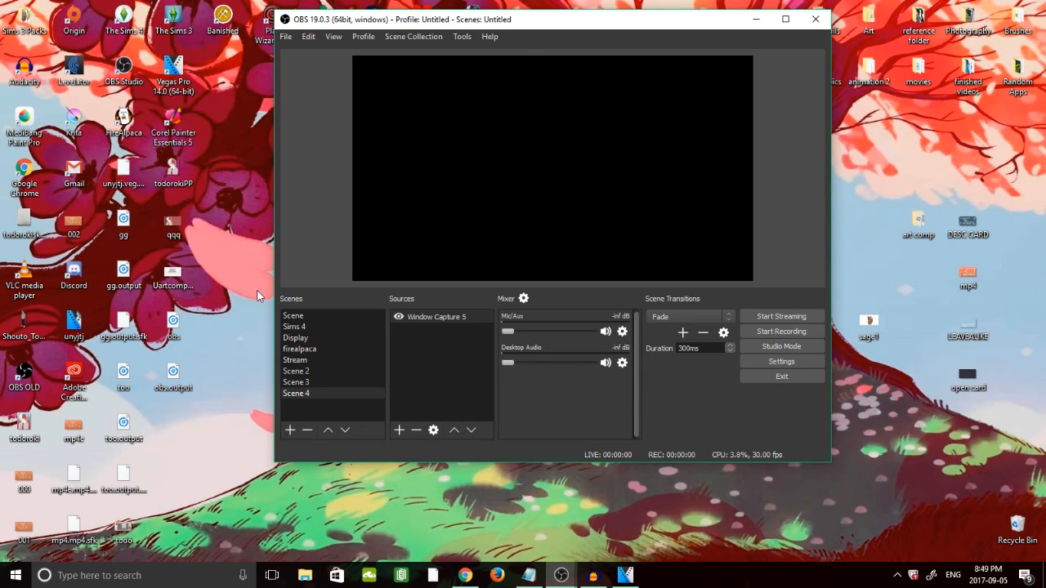
{"action": "left_click", "coordinate": [465, 575]}
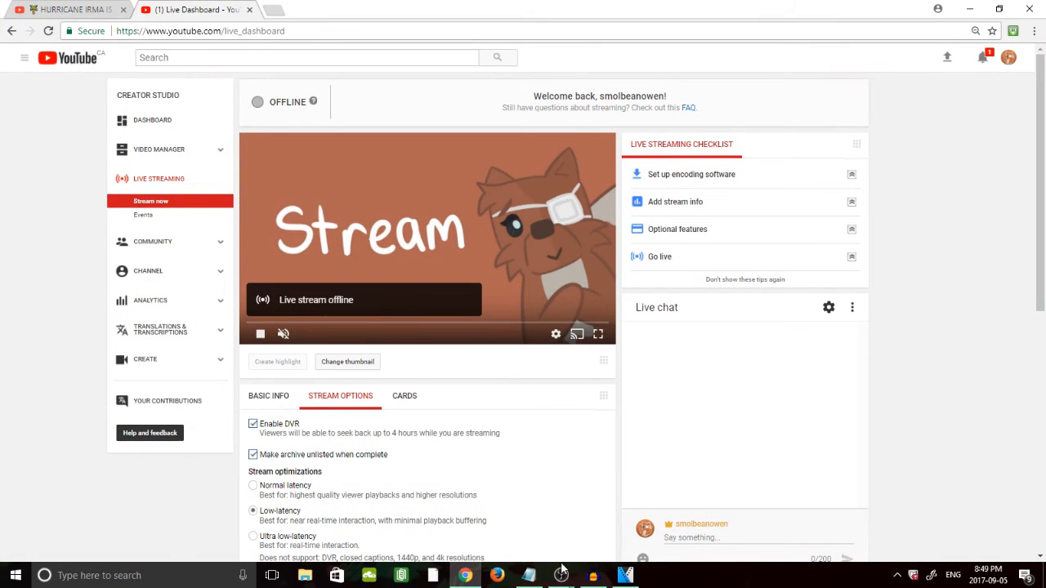
{"action": "mouse_move", "coordinate": [570, 566]}
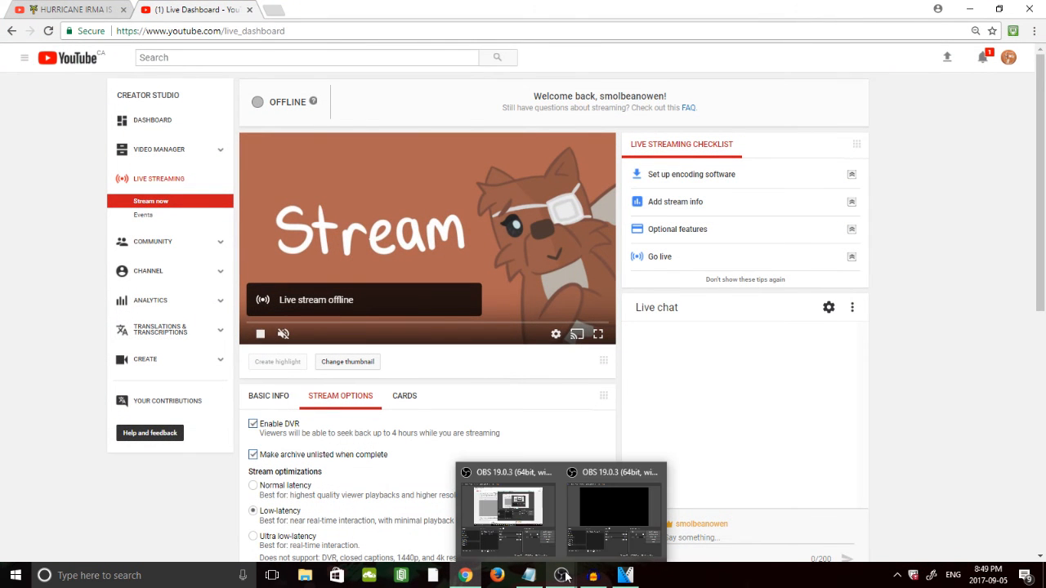
{"action": "left_click", "coordinate": [600, 520]}
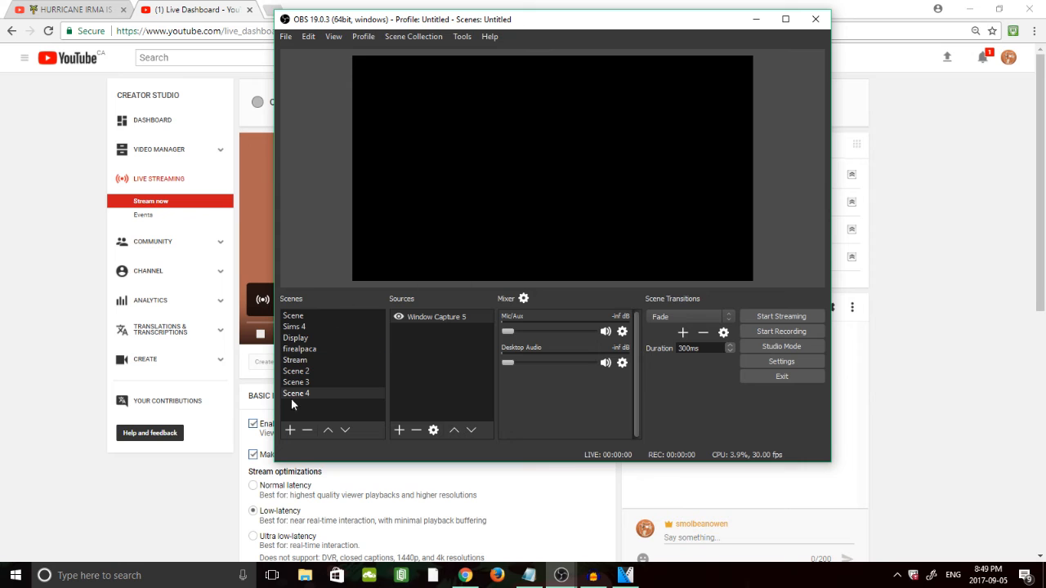
- Add a new scene named Scene 5 and look over the source types available for it
{"action": "left_click", "coordinate": [289, 430]}
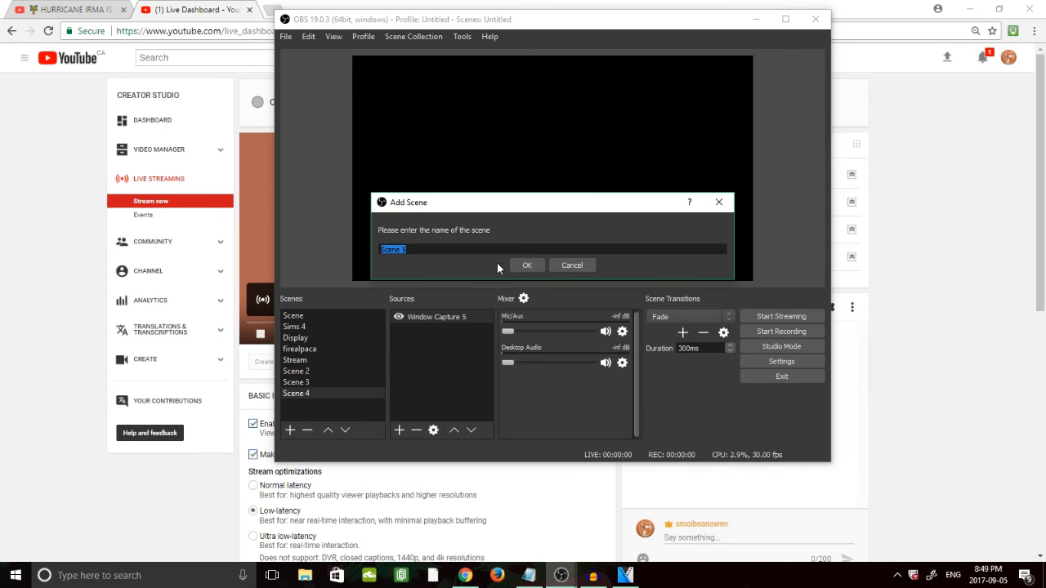
{"action": "left_click", "coordinate": [526, 265]}
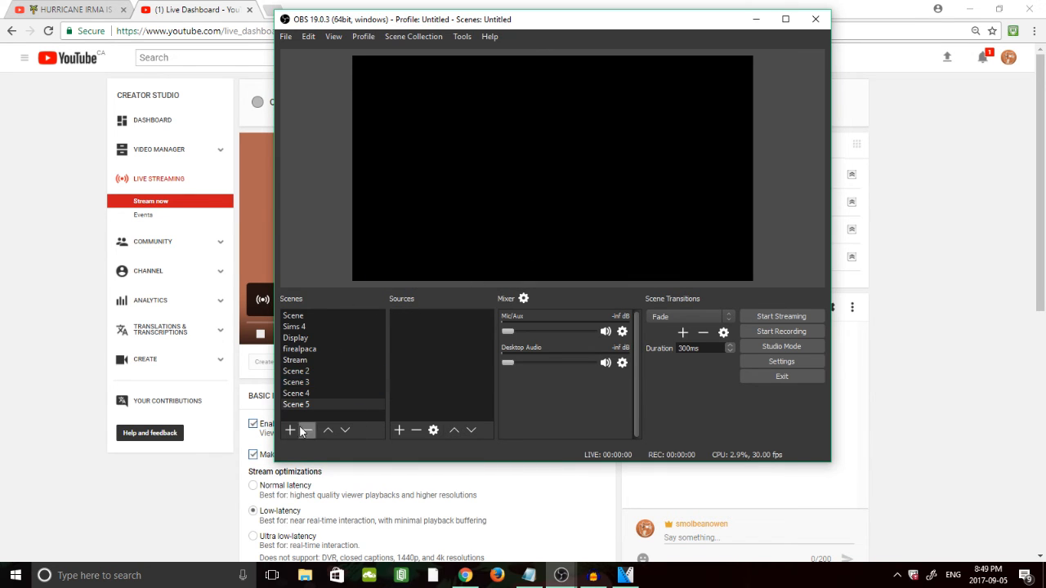
{"action": "left_click", "coordinate": [399, 430]}
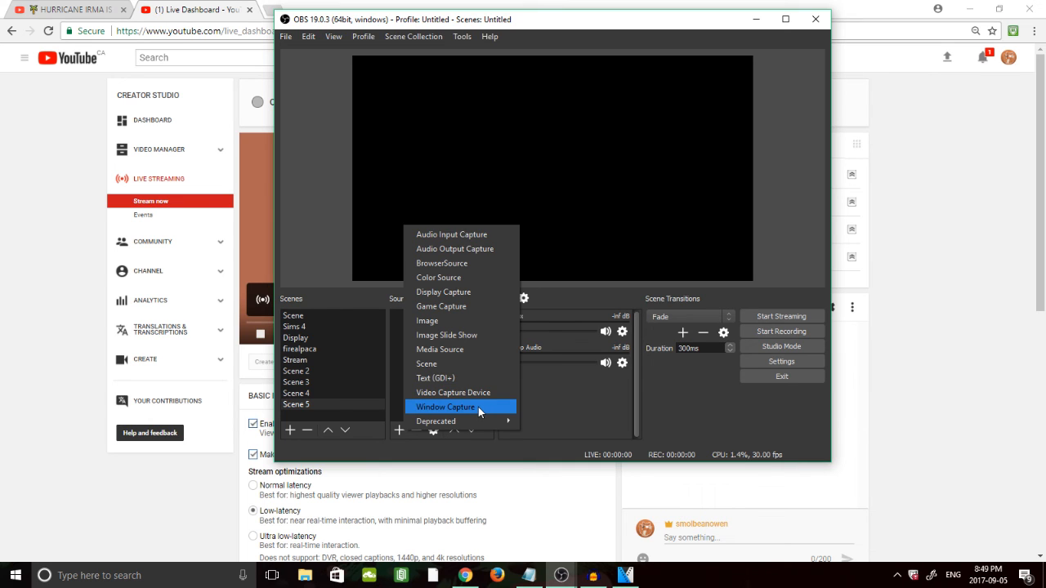
{"action": "left_click", "coordinate": [393, 338]}
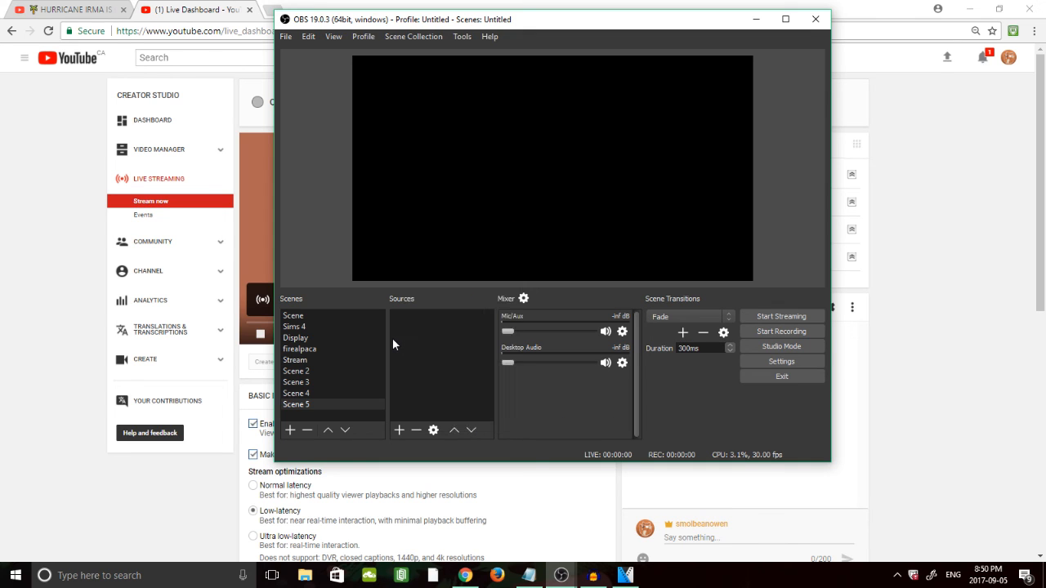
- Turn the Mic/Aux and Desktop Audio volumes in the mixer down to the minimum
{"action": "left_click", "coordinate": [509, 333]}
{"action": "left_click_drag", "start_coordinate": [562, 336], "coordinate": [447, 339]}
{"action": "left_click_drag", "start_coordinate": [508, 367], "coordinate": [472, 370]}
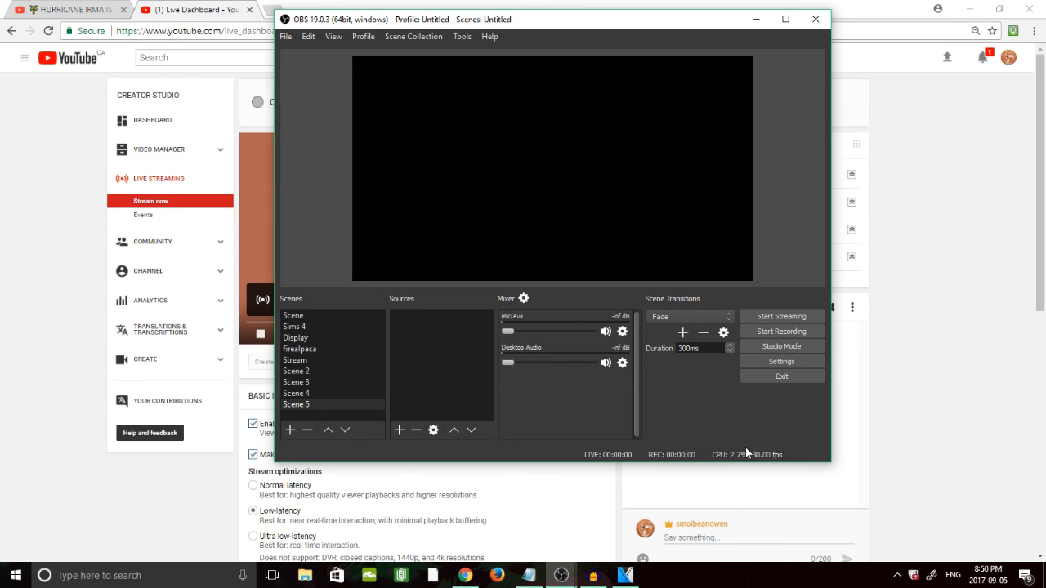